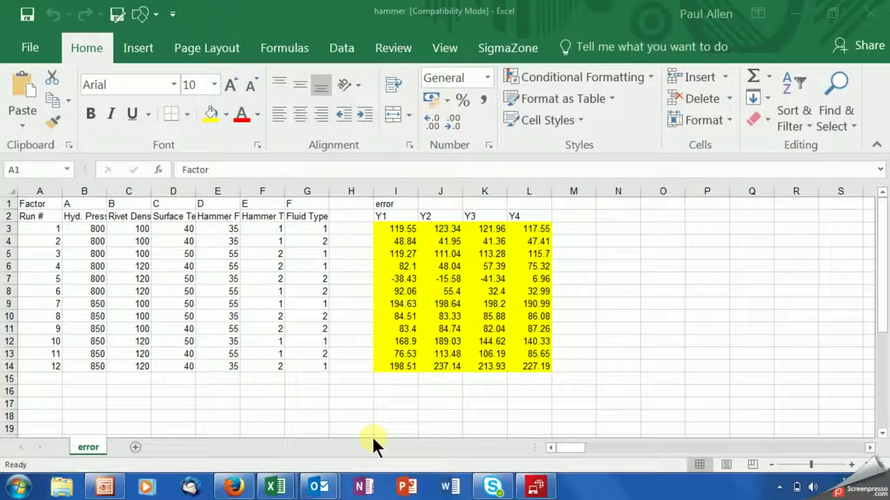
# Step: Highlight all 48 error responses Y1–Y4, then clear the selection
pyautogui.click(394, 227)
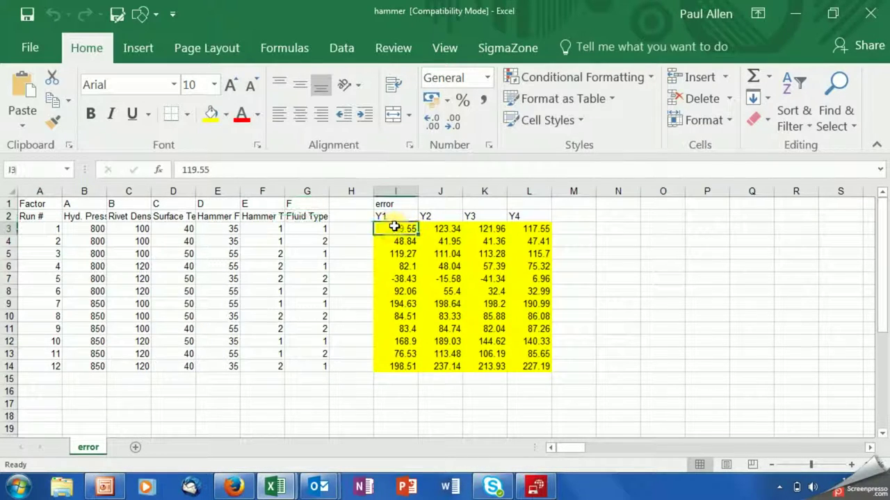
pyautogui.moveTo(394, 227); pyautogui.dragTo(533, 366)
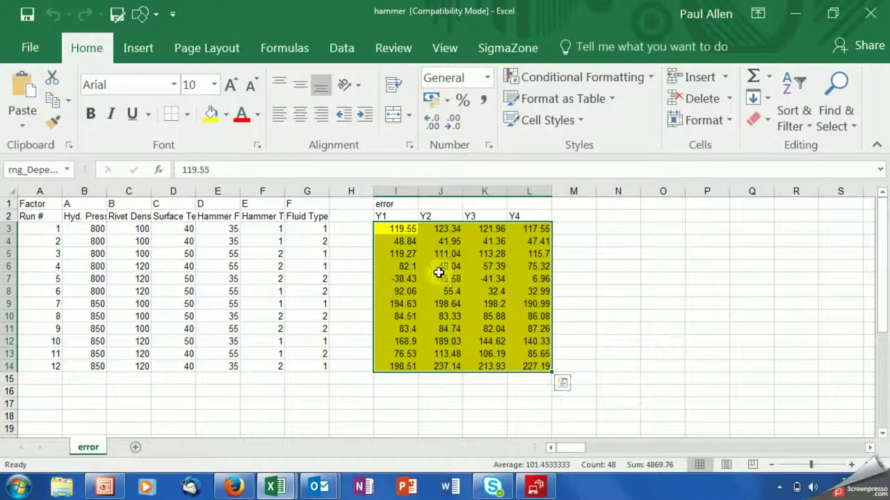
pyautogui.click(381, 205)
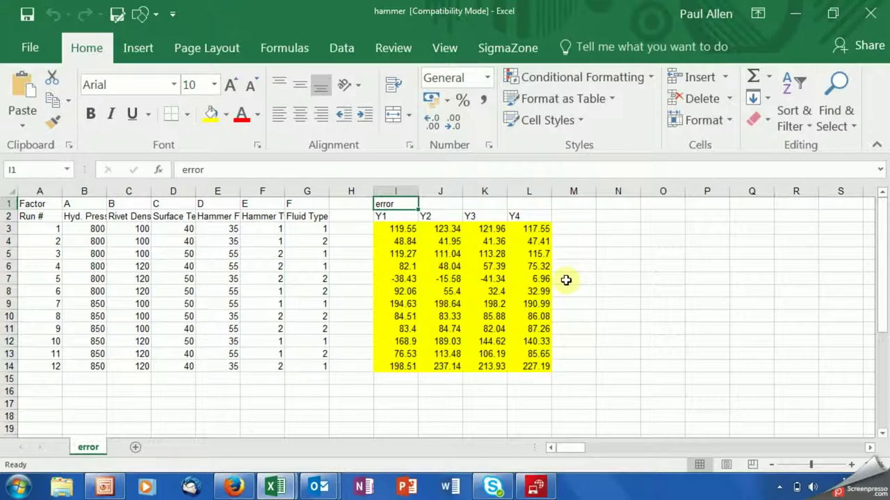
# Step: Point out the factors from Hyd. Press to Fluid Type, then reselect and clear all responses
pyautogui.click(84, 216)
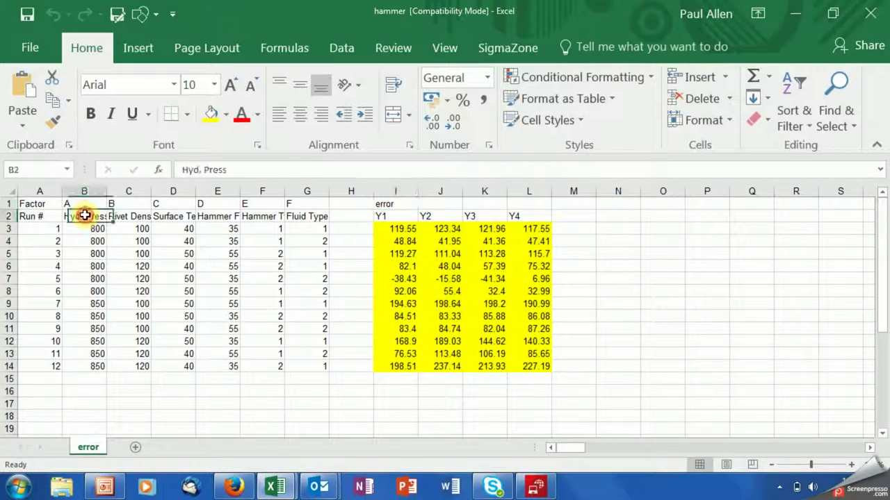
pyautogui.click(142, 216)
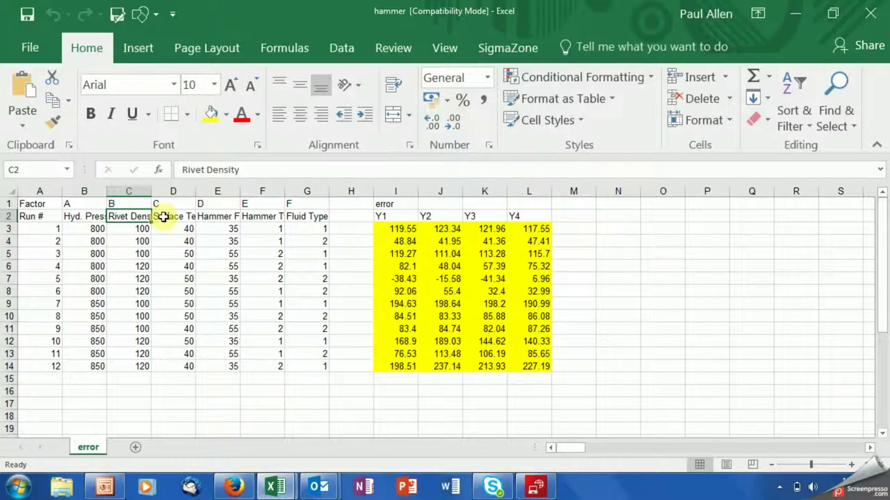
pyautogui.click(209, 216)
pyautogui.click(246, 217)
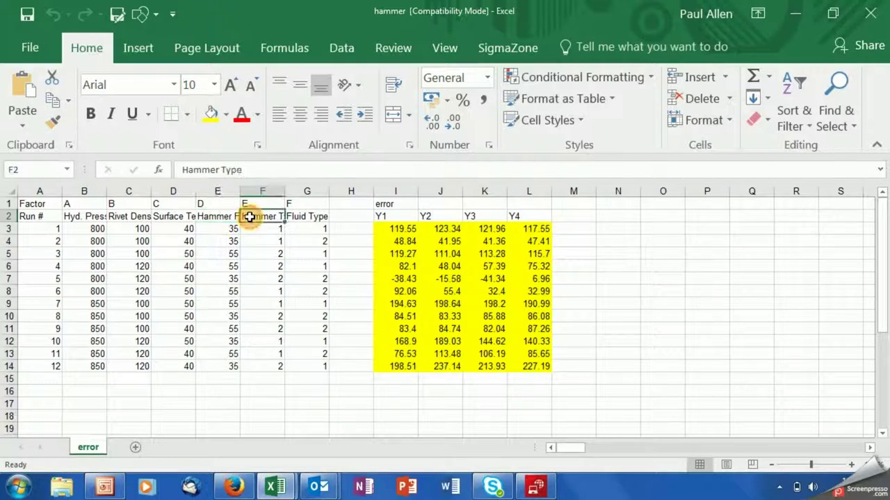
pyautogui.click(297, 217)
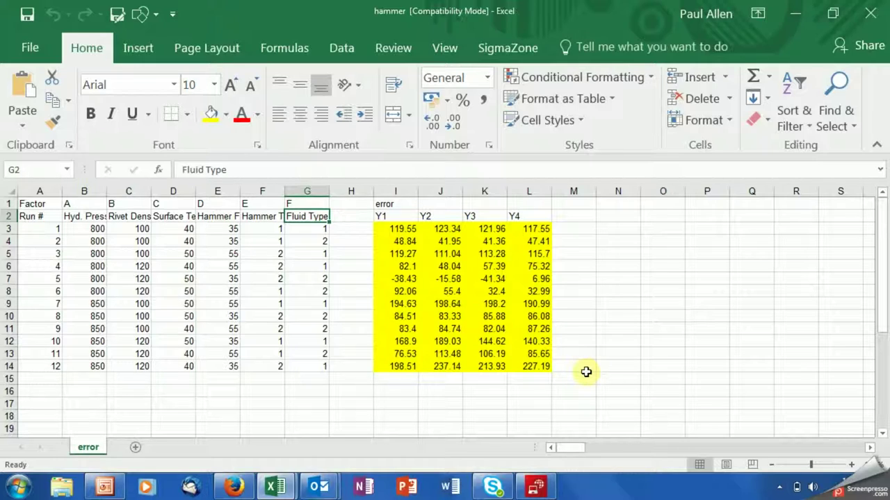
pyautogui.moveTo(386, 228)
pyautogui.mouseDown()
pyautogui.moveTo(474, 248)
pyautogui.moveTo(523, 364)
pyautogui.mouseUp()
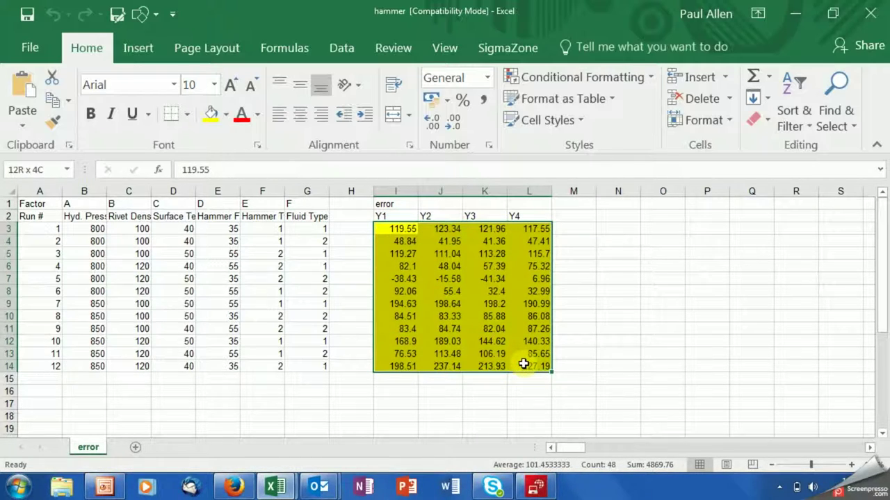
pyautogui.click(608, 362)
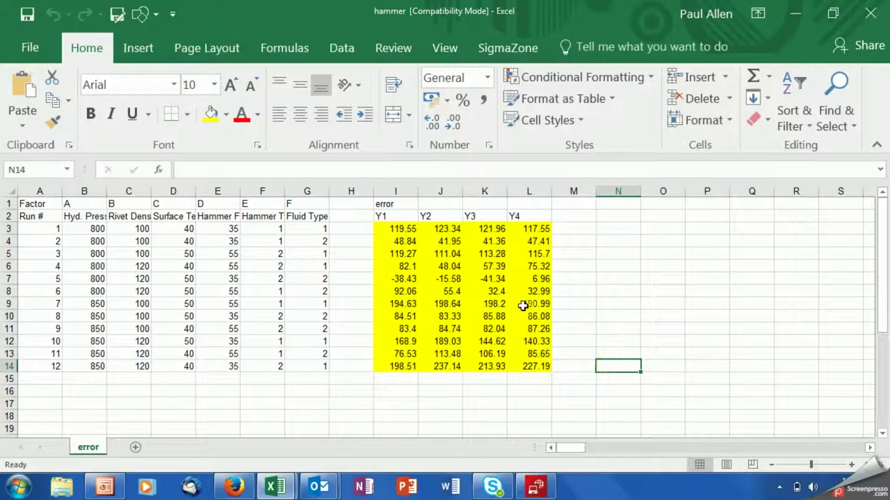
# Step: Highlight the four repeat responses of runs 1, 2 and 5, and dismiss the performance warning
pyautogui.click(392, 229)
pyautogui.moveTo(392, 229); pyautogui.dragTo(539, 230)
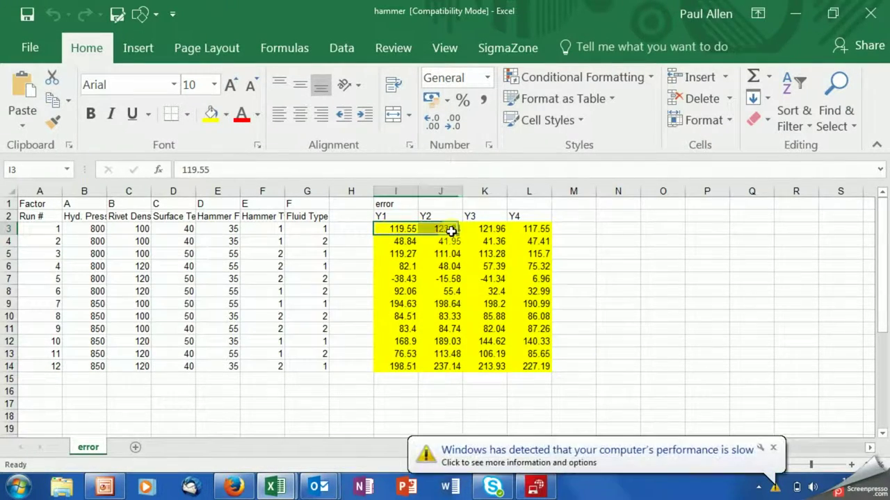
pyautogui.click(772, 447)
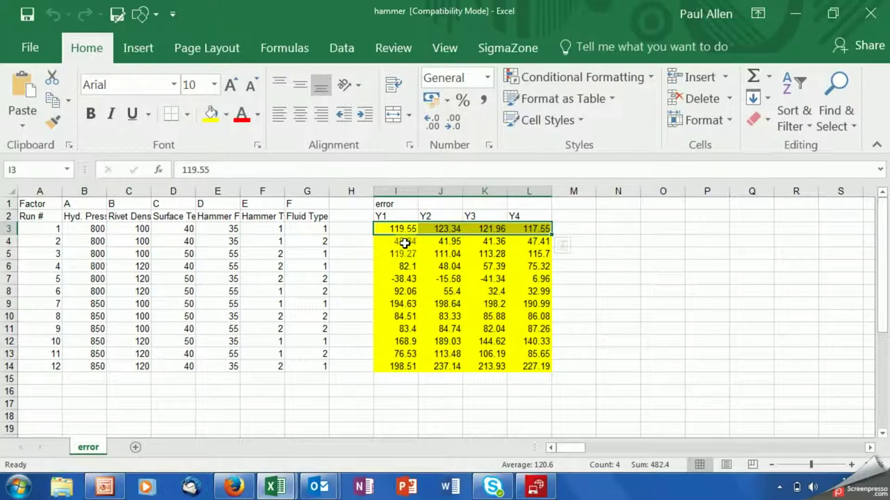
pyautogui.moveTo(405, 243); pyautogui.dragTo(514, 244)
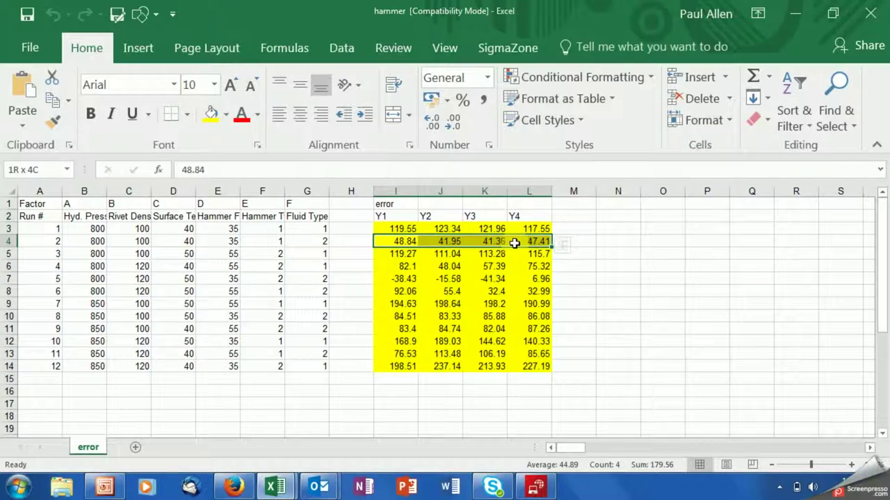
pyautogui.click(612, 281)
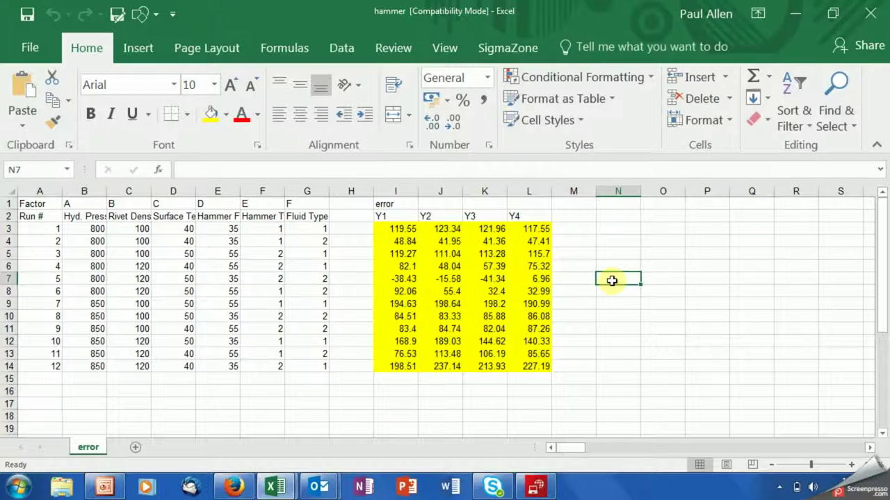
pyautogui.moveTo(403, 279); pyautogui.dragTo(518, 278)
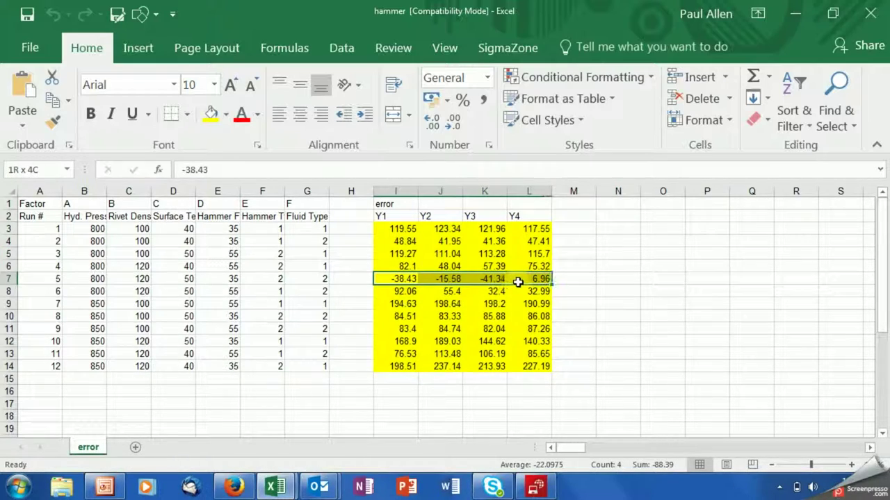
pyautogui.click(681, 372)
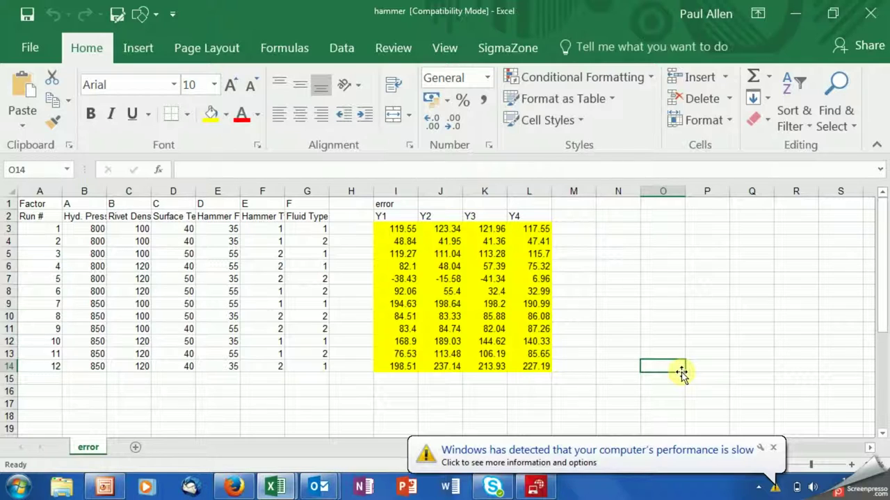
pyautogui.click(770, 449)
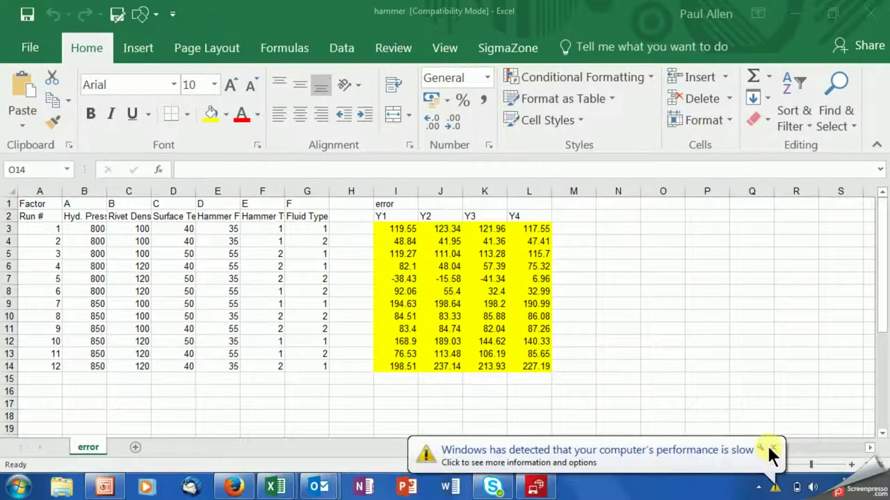
pyautogui.click(770, 445)
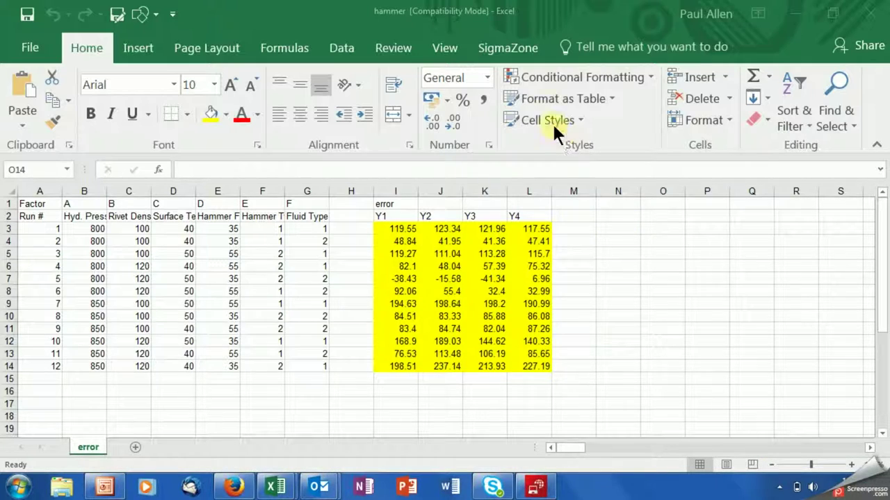
# Step: Launch Marginal Means Plot from SigmaZone's Analyze Design menu
pyautogui.click(510, 49)
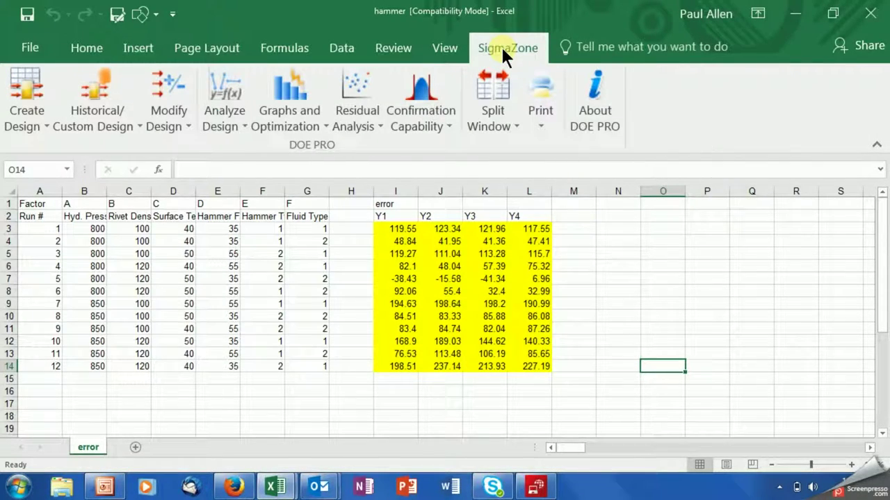
pyautogui.click(214, 122)
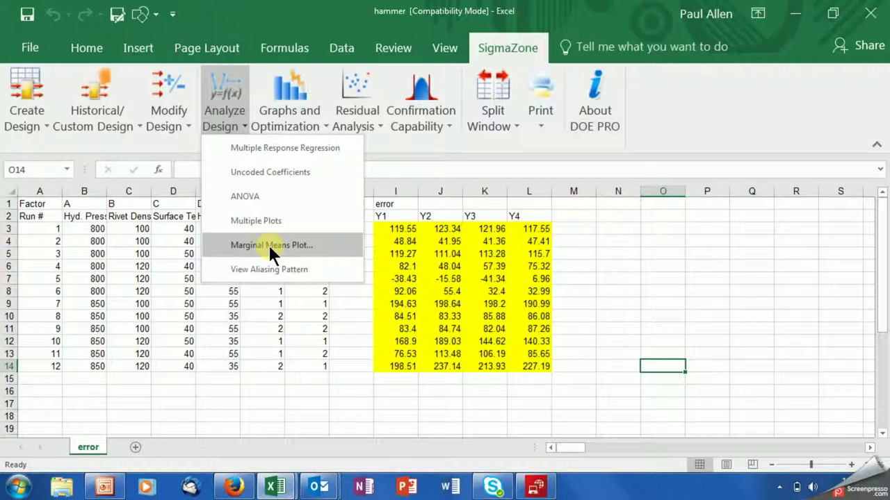
pyautogui.click(270, 246)
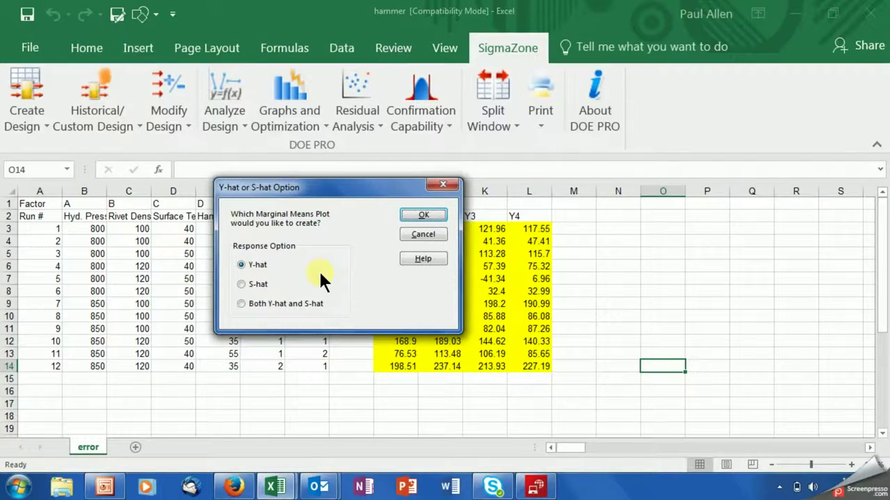
# Step: Choose 'Both Y-hat and S-hat' to generate the Y and S Marginal Means sheets
pyautogui.click(243, 304)
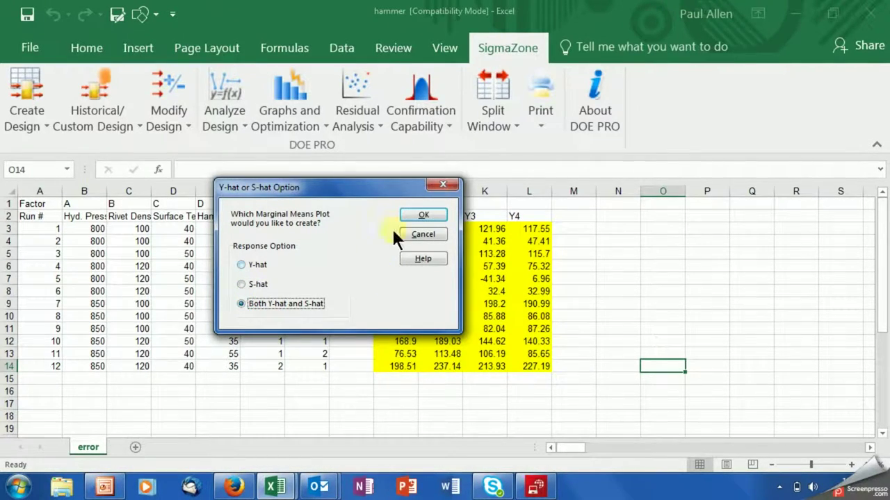
pyautogui.click(415, 216)
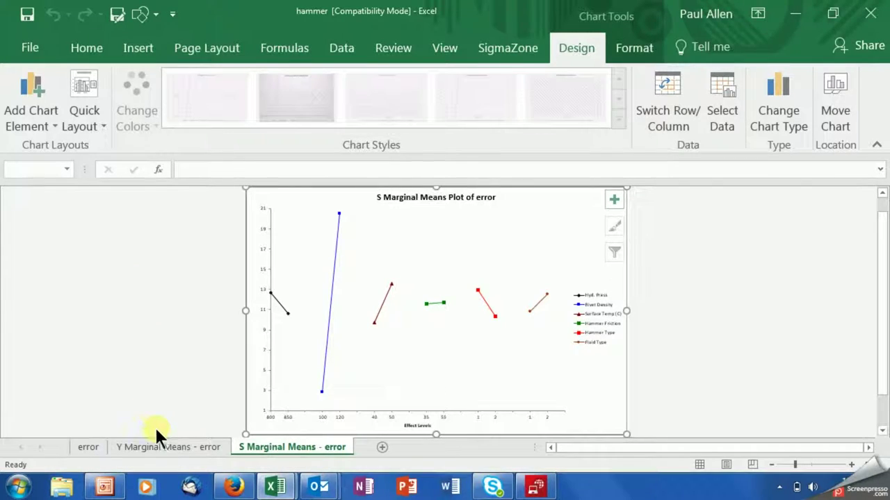
pyautogui.click(164, 447)
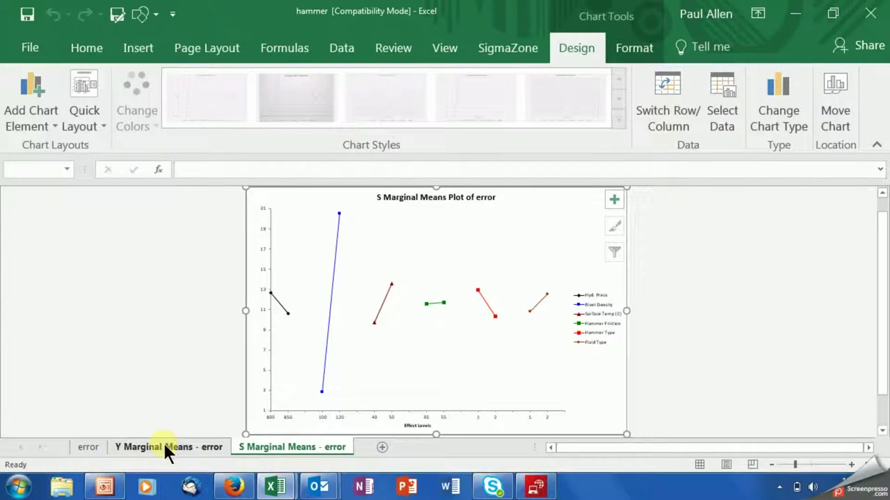
pyautogui.click(265, 442)
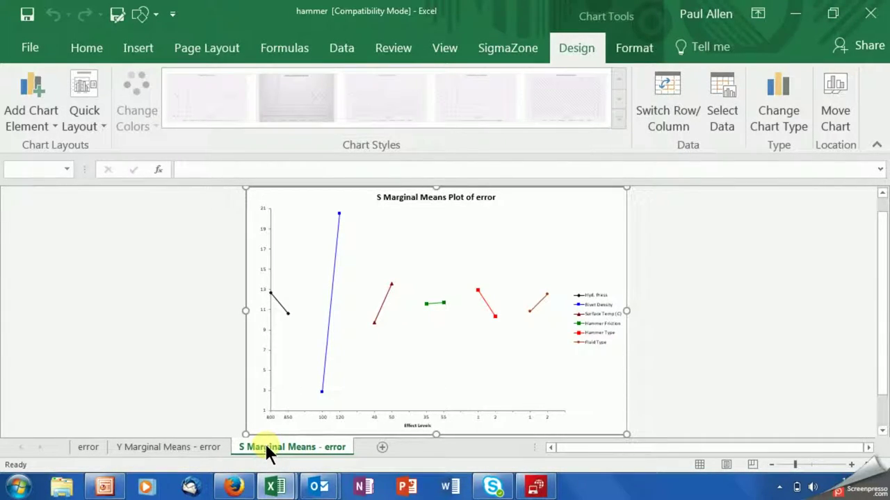
pyautogui.click(206, 448)
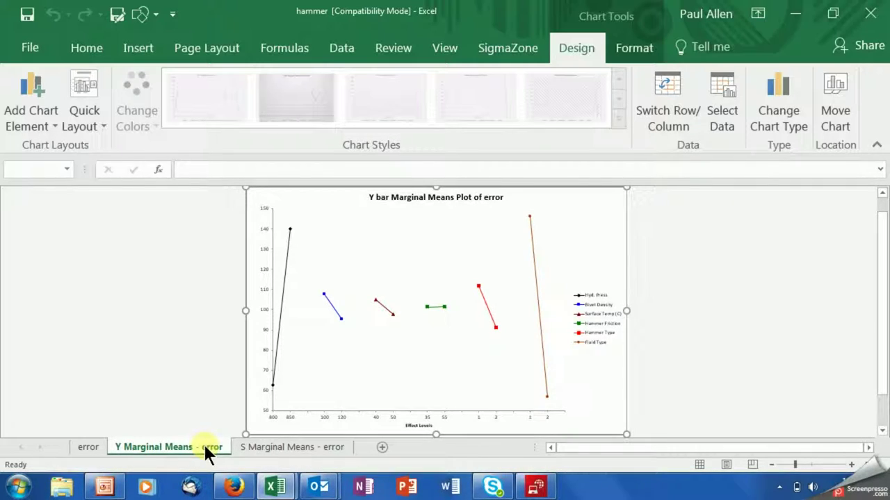
pyautogui.click(262, 445)
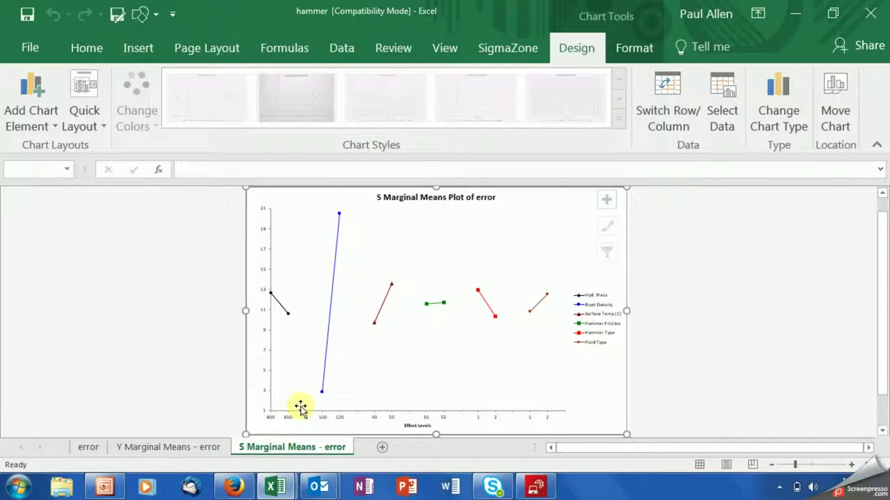
pyautogui.moveTo(436, 310)
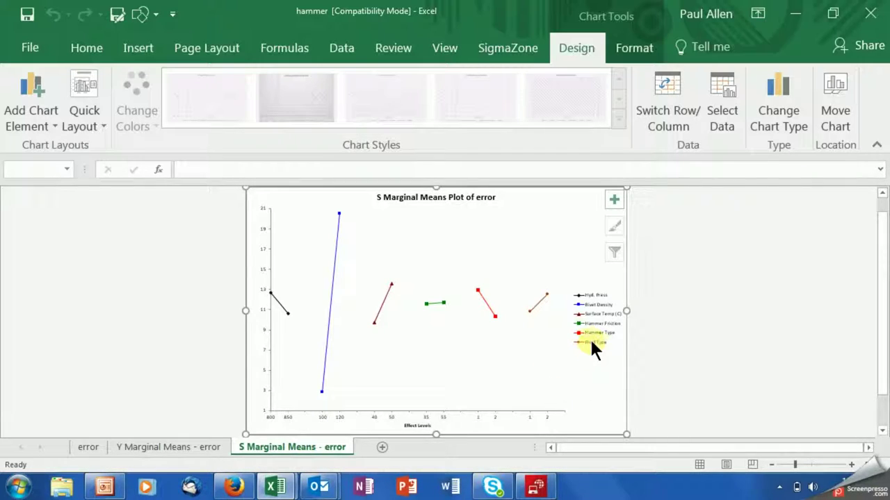
# Step: Cancel an accidental legend move and display the 'Y Marginal Means - error' sheet
pyautogui.moveTo(589, 337); pyautogui.dragTo(593, 381)
pyautogui.press('Escape')
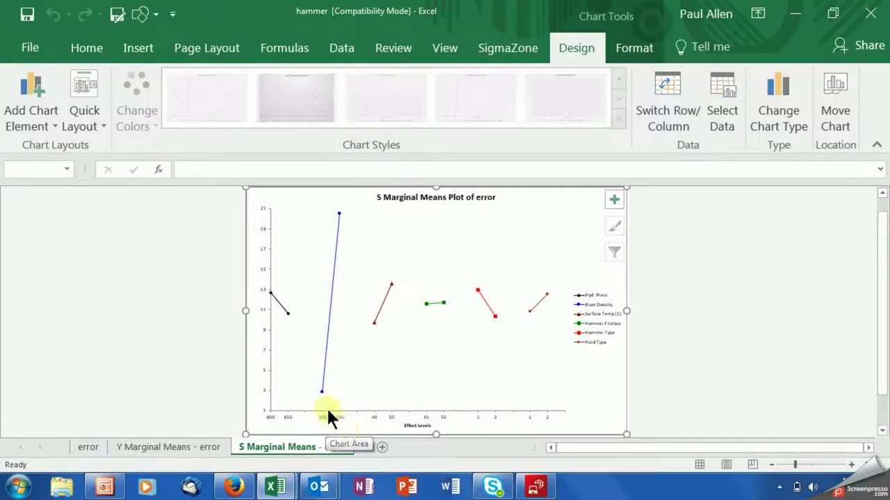
pyautogui.moveTo(323, 418)
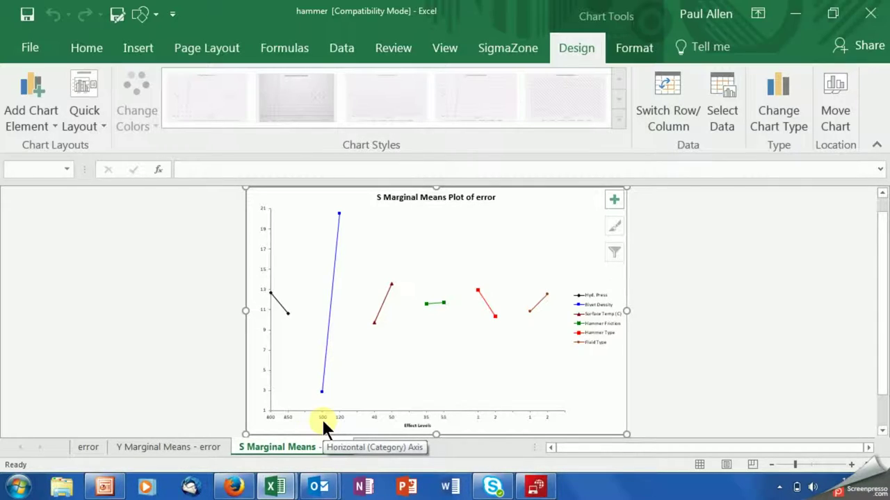
pyautogui.click(201, 446)
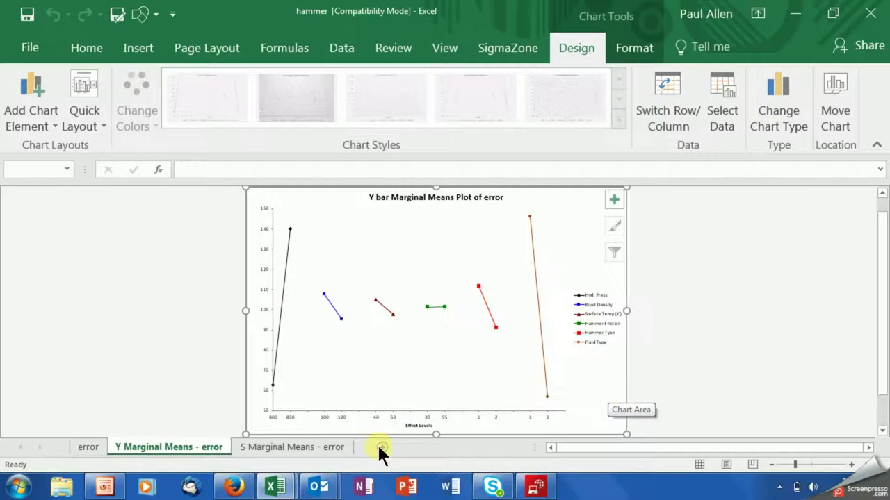
# Step: Compare the S and Y-bar marginal means plots, ending on 'S Marginal Means - error'
pyautogui.click(319, 446)
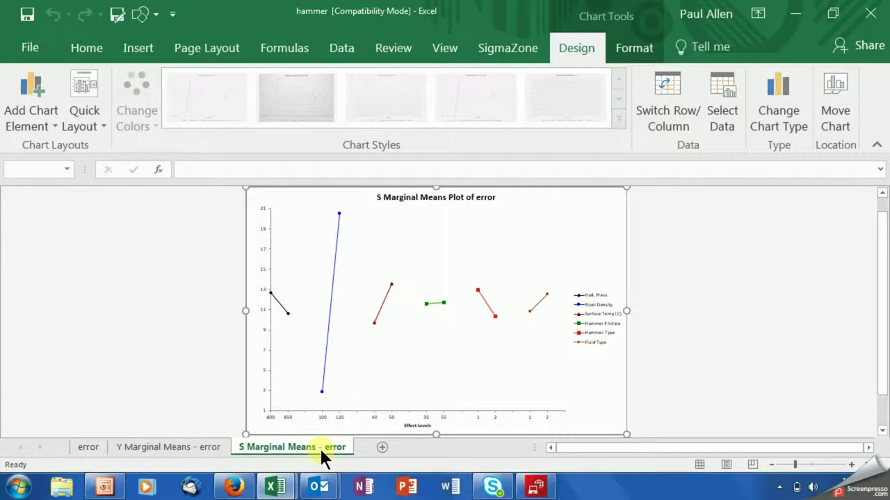
pyautogui.click(187, 445)
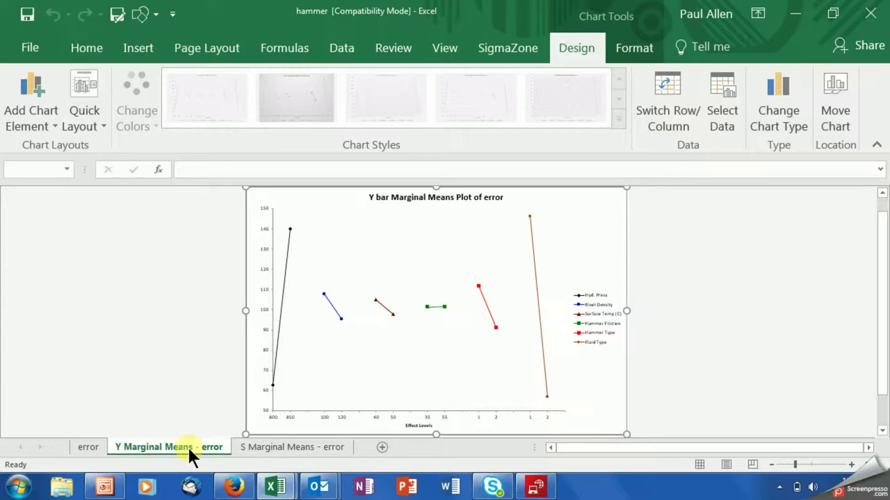
pyautogui.moveTo(527, 365)
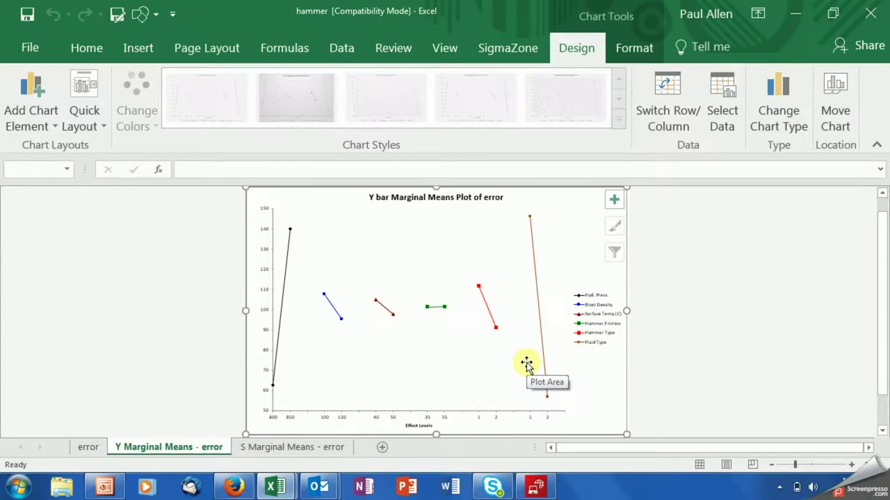
pyautogui.click(291, 447)
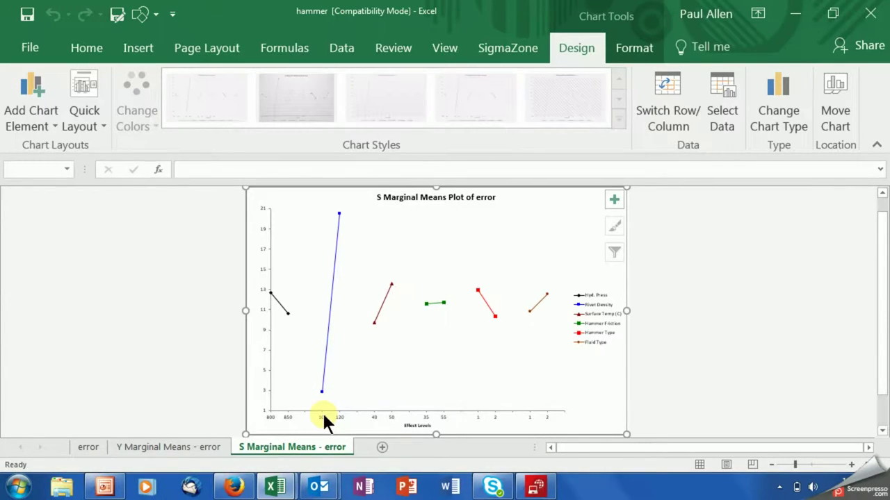
# Step: Display the 'Y Marginal Means - error' sheet
pyautogui.click(192, 448)
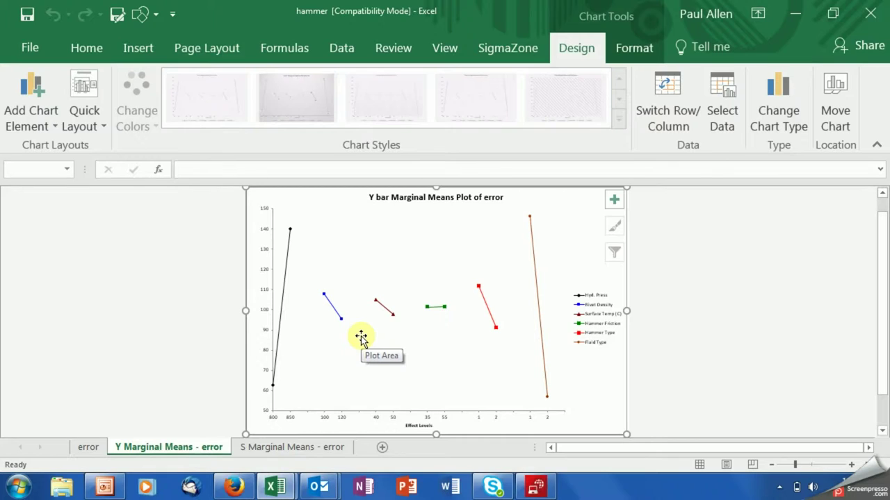
# Step: Open SigmaZone's Computer Aided design selection and browse the two-level design list
pyautogui.click(489, 53)
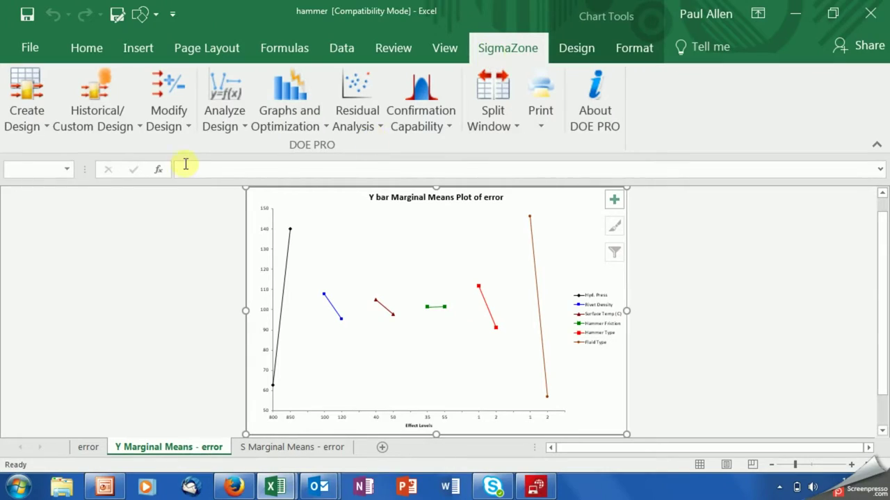
pyautogui.click(32, 128)
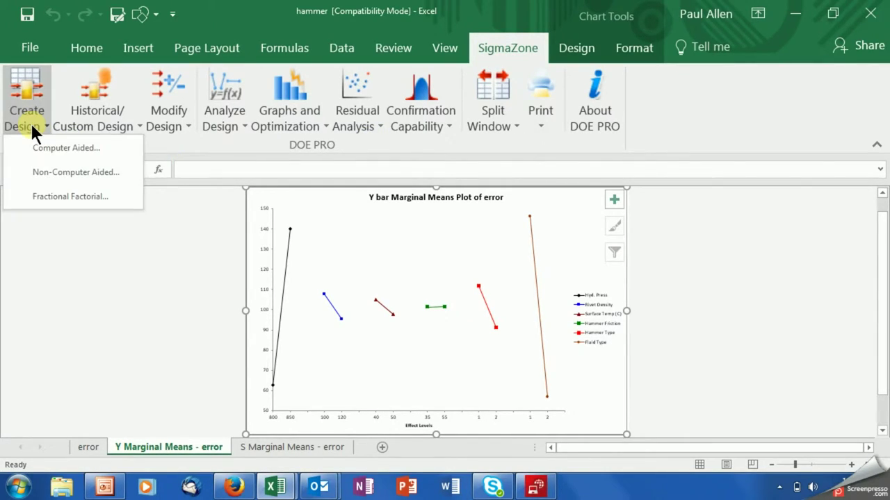
pyautogui.click(55, 147)
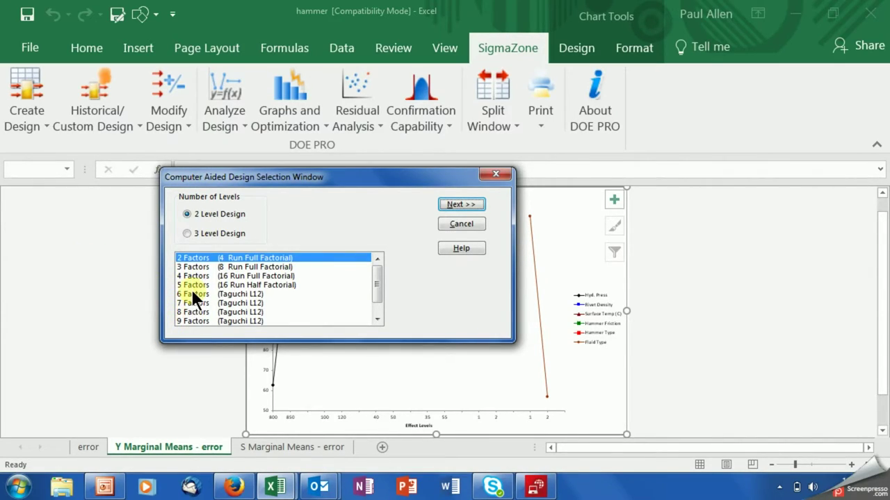
pyautogui.click(375, 318)
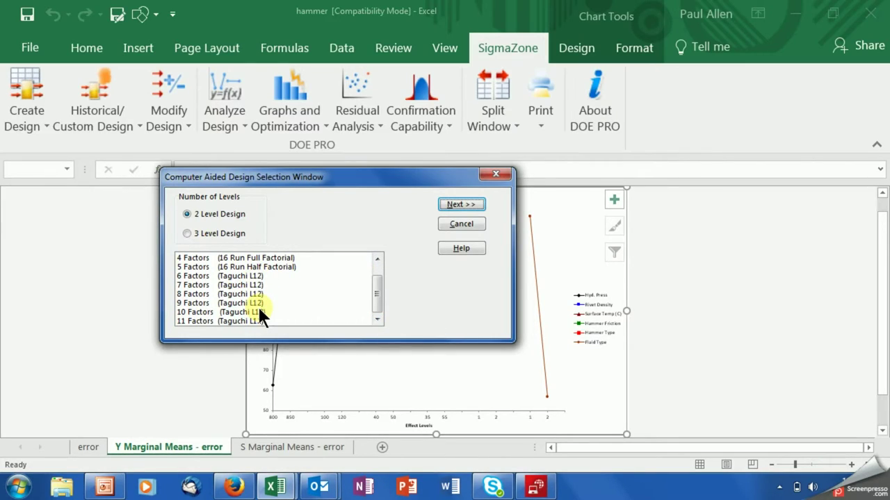
pyautogui.click(377, 259)
pyautogui.click(377, 259)
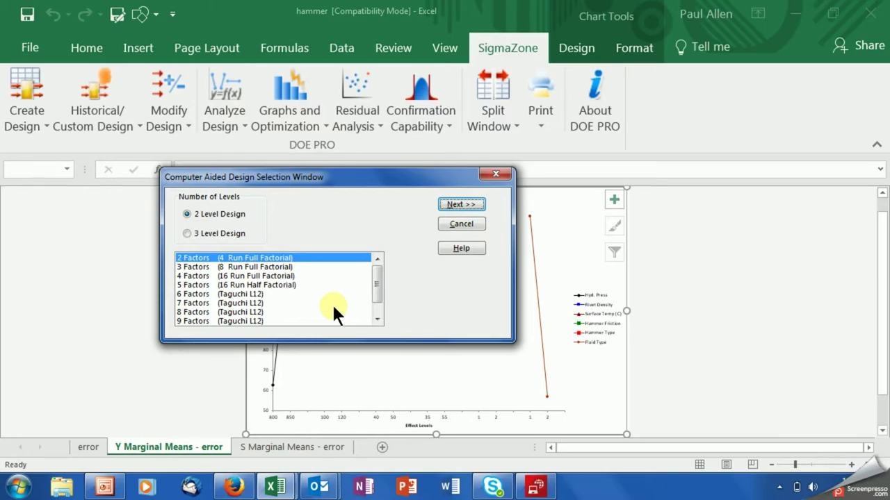
# Step: Cancel the Computer Aided Design selection and confirm quitting
pyautogui.click(454, 221)
pyautogui.click(428, 289)
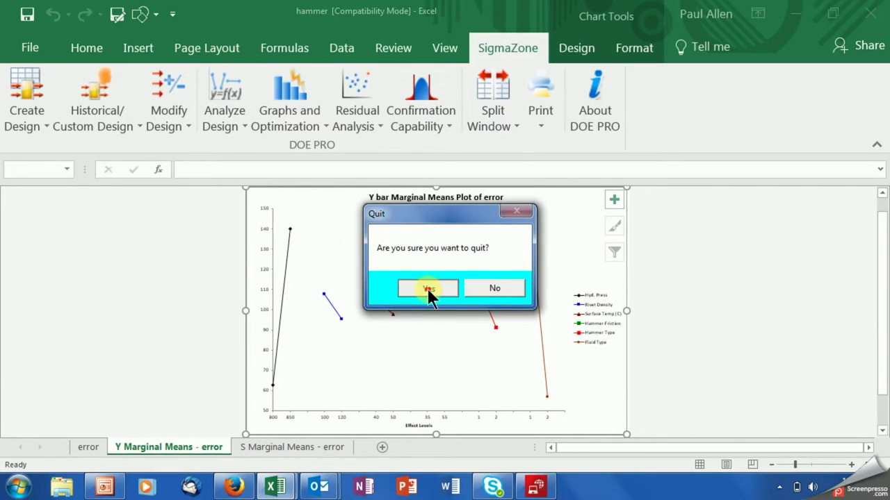